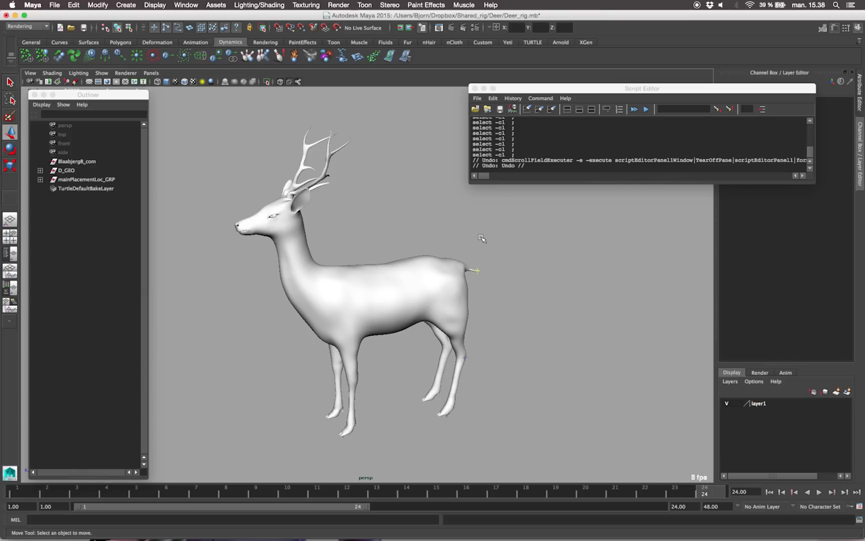
# Inspect the joint markers with X-Ray on and off, then execute the autorig script on the deer
pyautogui.click(280, 81)
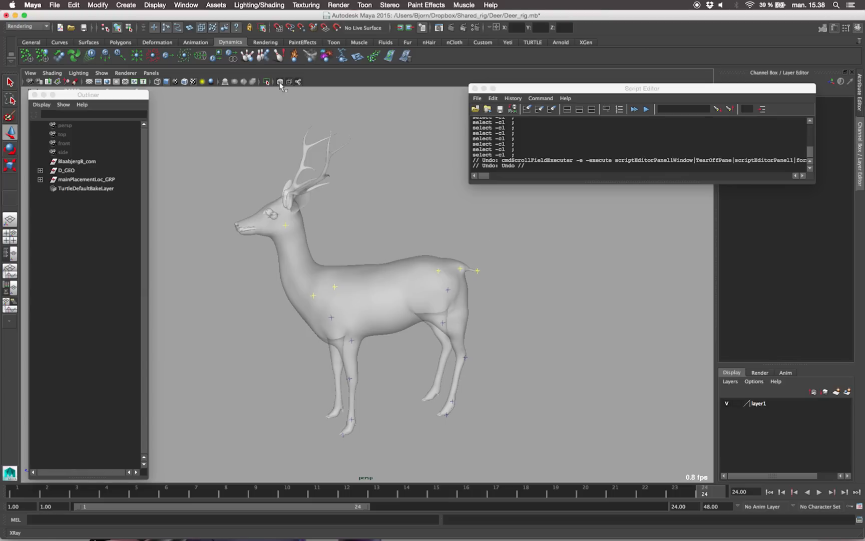
pyautogui.click(280, 81)
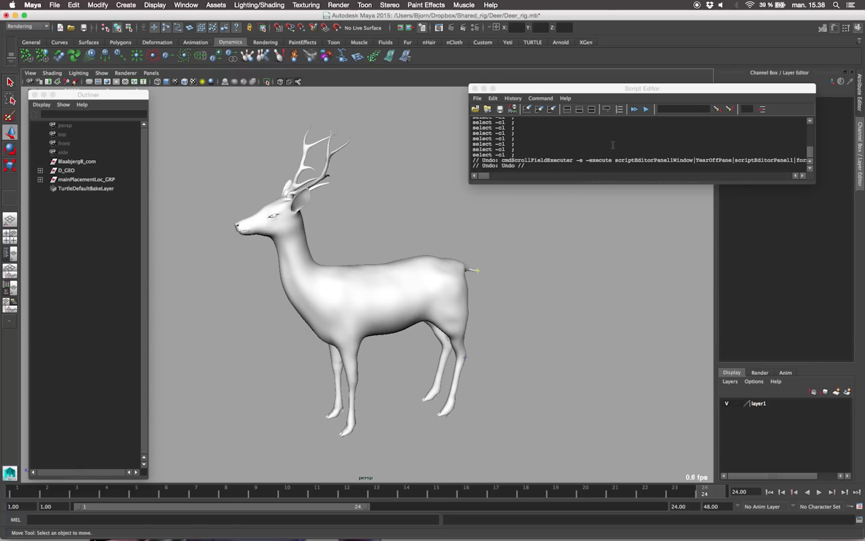
pyautogui.click(647, 110)
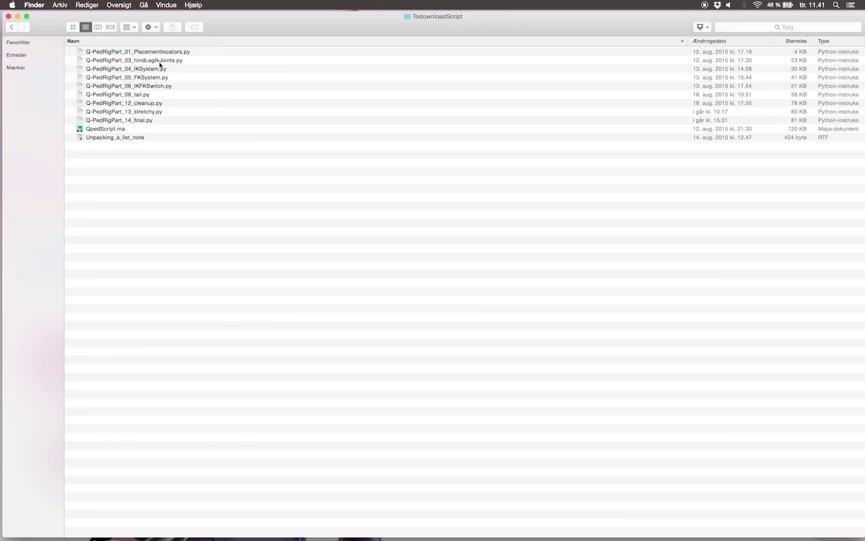
pyautogui.click(146, 52)
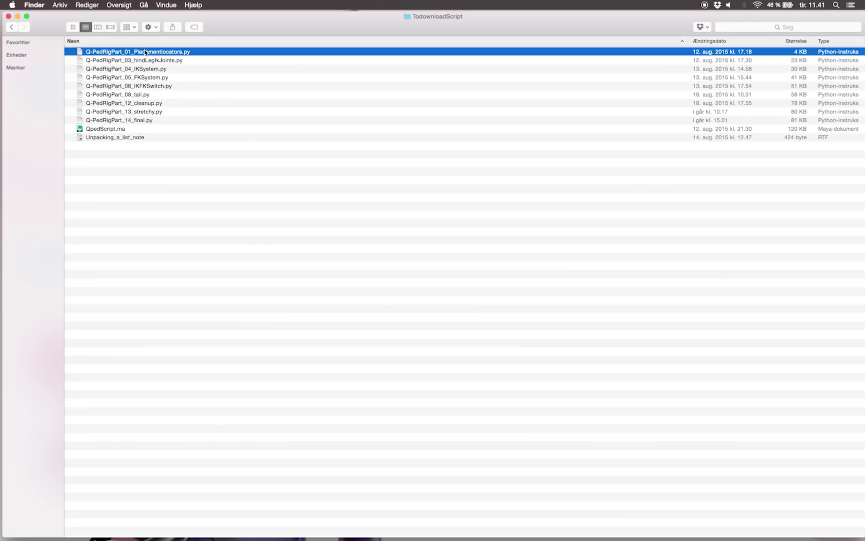
# Review Q-PedRigPart_14_final.py in TextEdit, then load the QpedScript.ma rig scene
pyautogui.keyDown('shift'); pyautogui.click(145, 121); pyautogui.keyUp('shift')
pyautogui.click(136, 167)
pyautogui.doubleClick(140, 121)
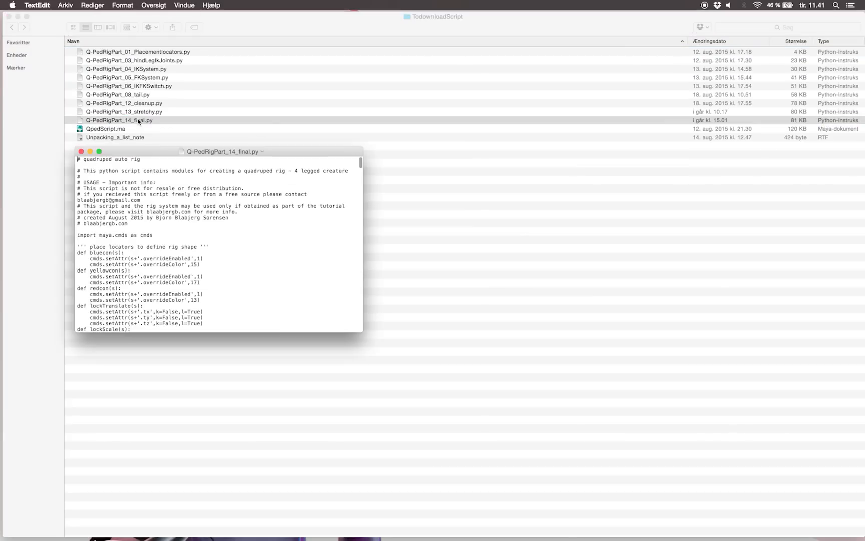
pyautogui.moveTo(362, 332); pyautogui.dragTo(516, 501)
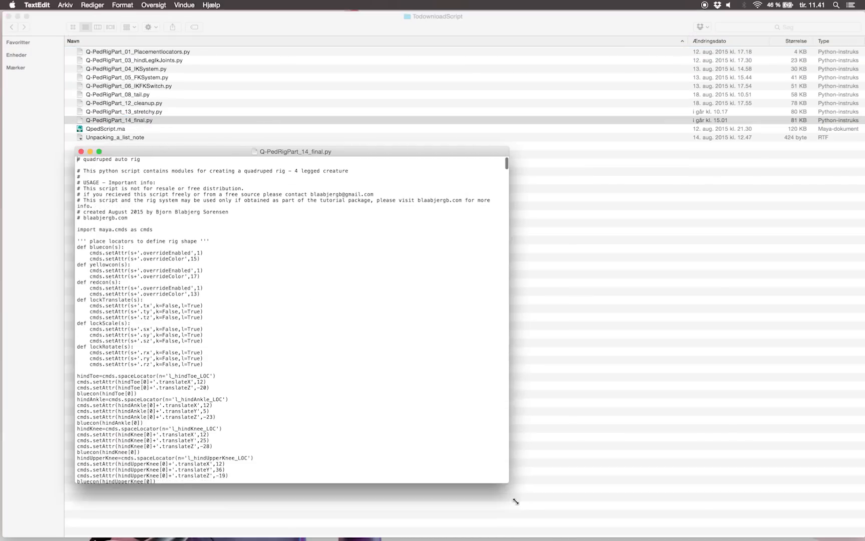
pyautogui.scroll(-2, 341, 353)
pyautogui.scroll(-10, 340, 329)
pyautogui.scroll(-10, 339, 329)
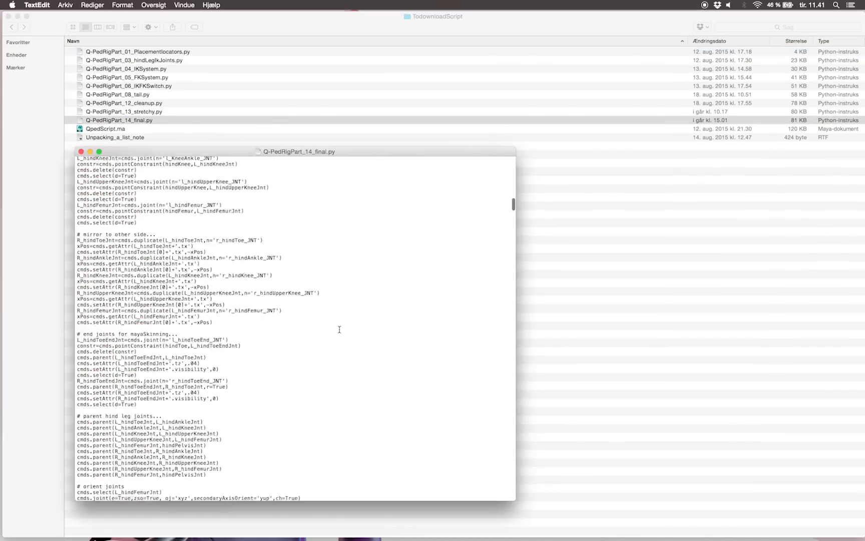
pyautogui.scroll(-10, 339, 329)
pyautogui.scroll(-10, 340, 329)
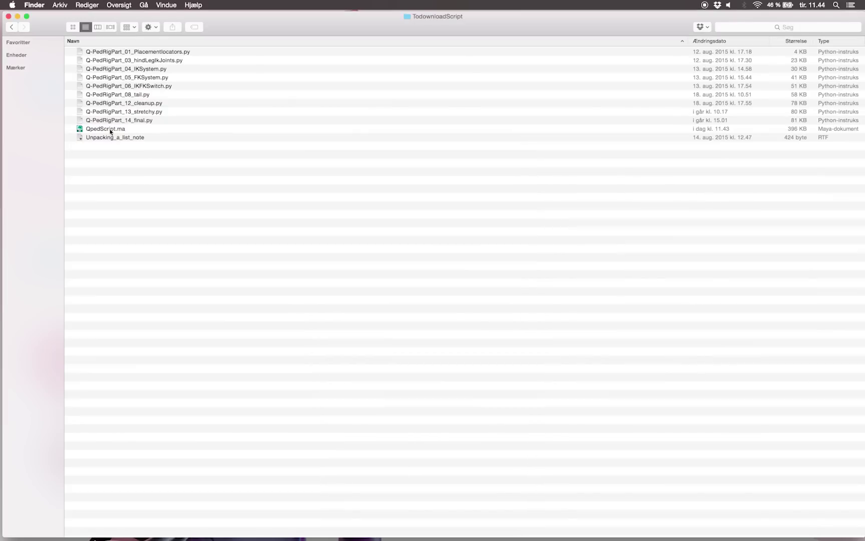
pyautogui.doubleClick(108, 128)
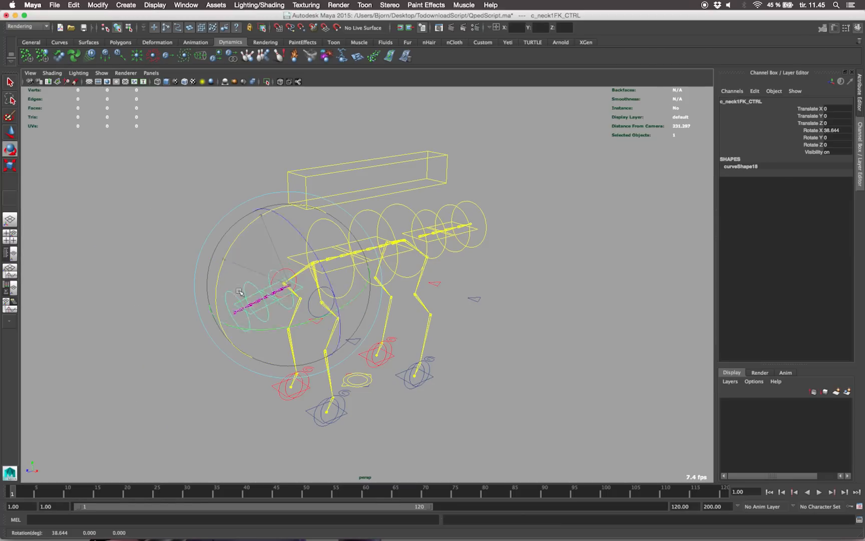
# Test the mid-neck and spine point controls by moving them, undoing or restoring each move
pyautogui.click(269, 260)
pyautogui.press('w')
pyautogui.moveTo(260, 274); pyautogui.dragTo(274, 257)
pyautogui.press('z')
pyautogui.click(424, 238)
pyautogui.moveTo(423, 237); pyautogui.dragTo(501, 241)
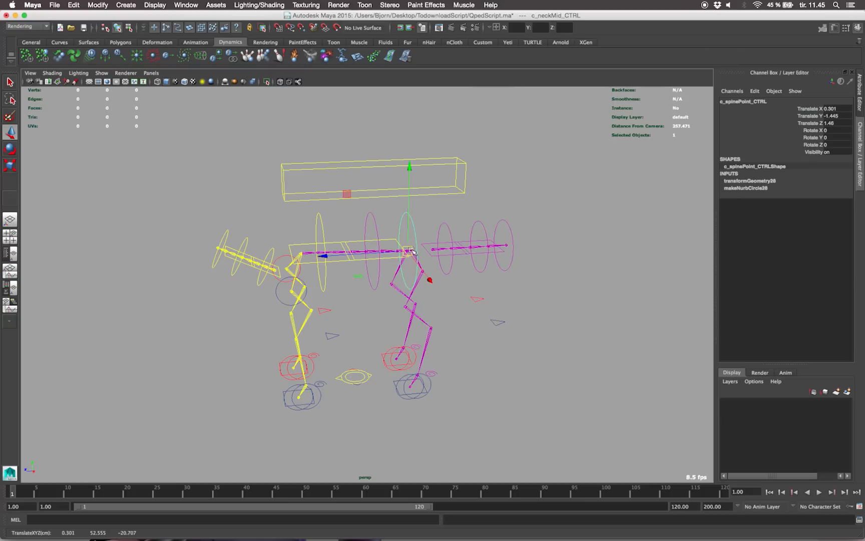
pyautogui.moveTo(501, 240); pyautogui.dragTo(489, 237)
pyautogui.press('z')
pyautogui.press('z')
# Select the mid-tail and hind toe controls, then raise the left hind foot with its IK control
pyautogui.click(466, 243)
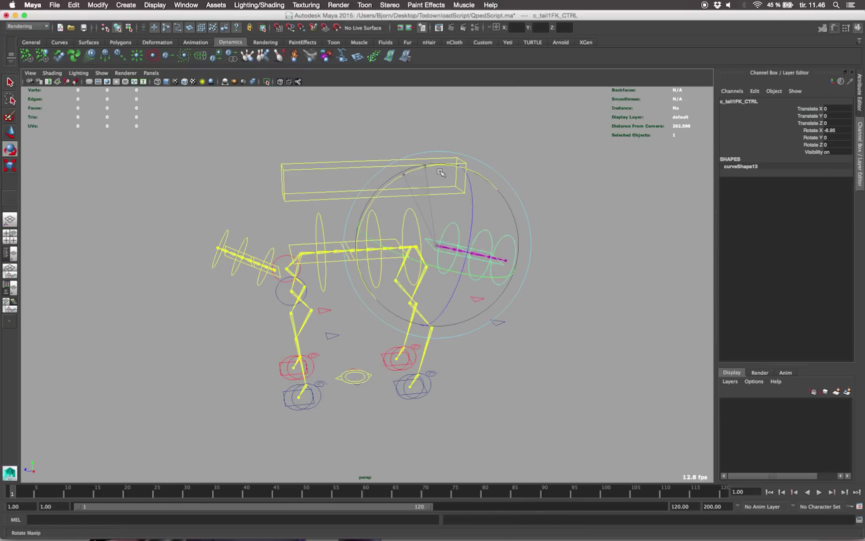
pyautogui.click(482, 245)
pyautogui.press('e')
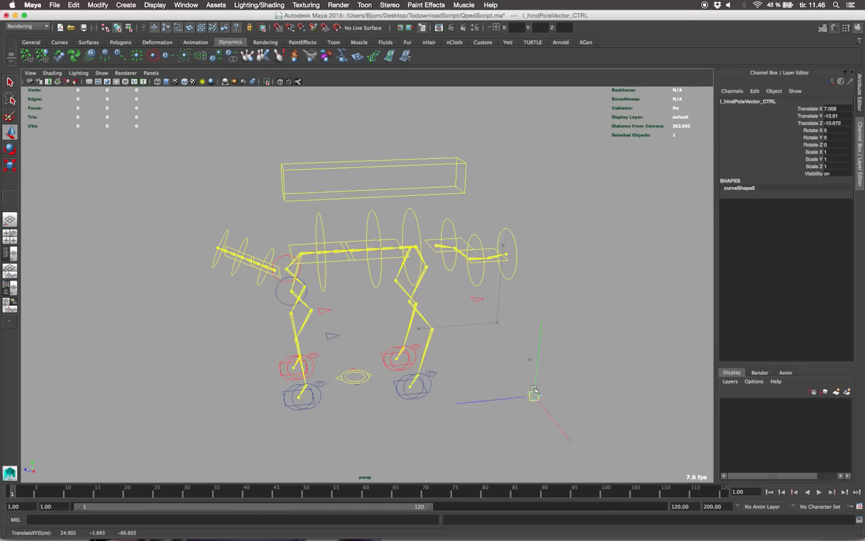
pyautogui.click(413, 378)
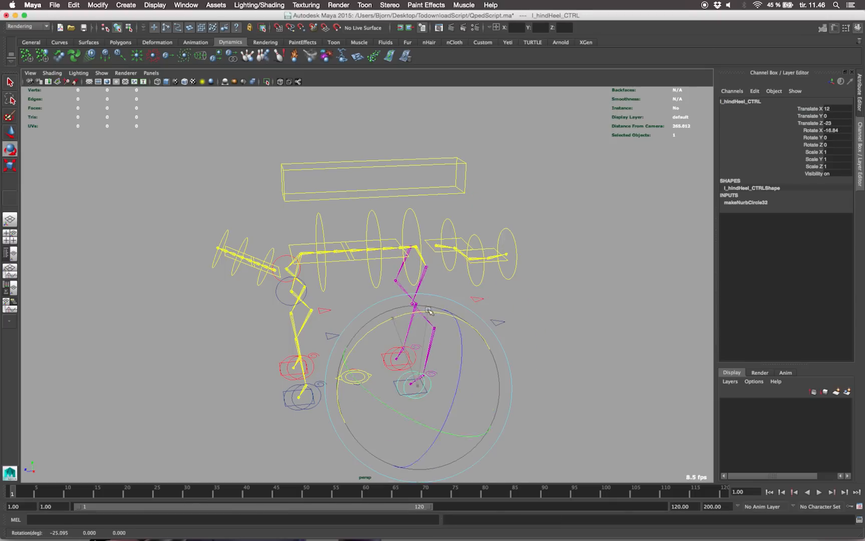
pyautogui.press('w')
pyautogui.press('Up')
pyautogui.moveTo(419, 335); pyautogui.dragTo(420, 315)
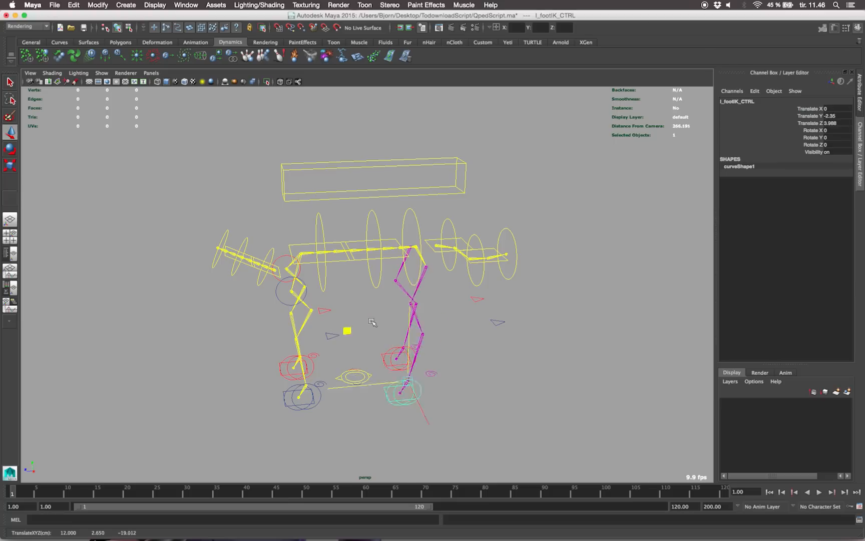
pyautogui.press('q')
# Bend the front-left leg into a new pose and shift its translate control
pyautogui.moveTo(314, 406); pyautogui.dragTo(194, 332)
pyautogui.click(273, 302)
pyautogui.press('w')
pyautogui.moveTo(278, 298); pyautogui.dragTo(271, 284)
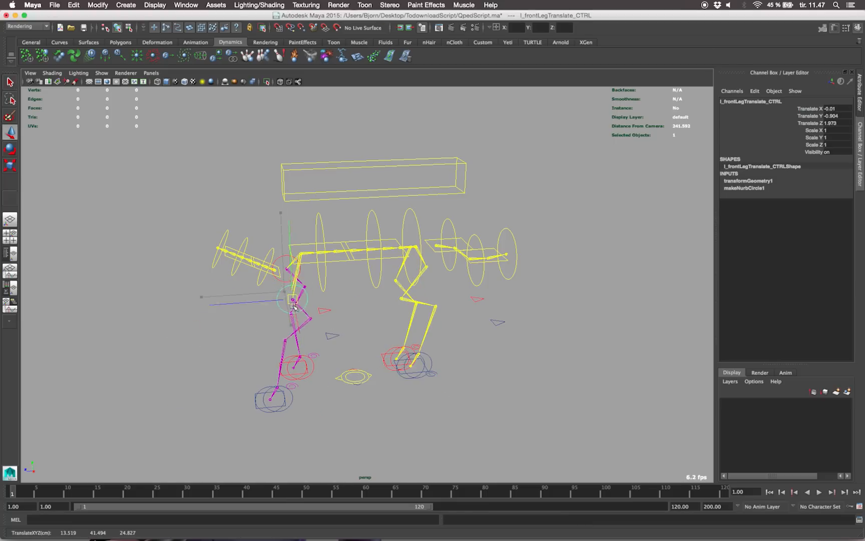
pyautogui.click(247, 257)
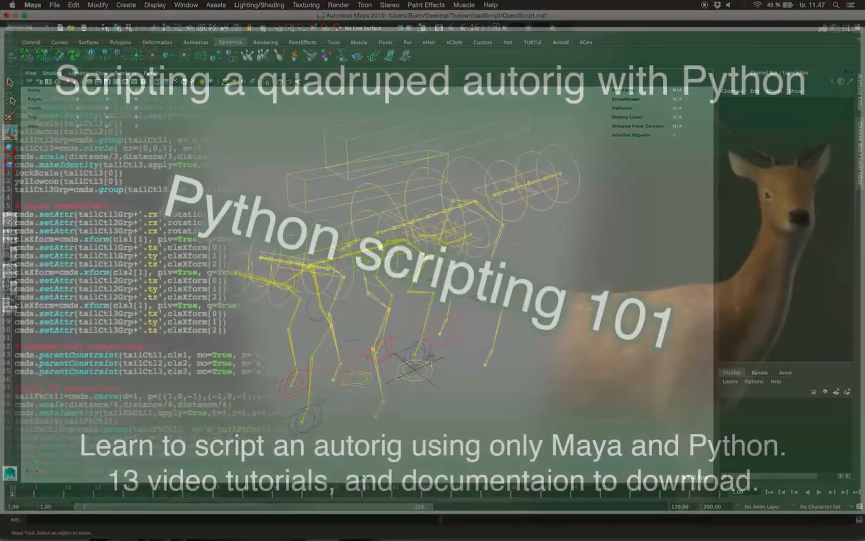